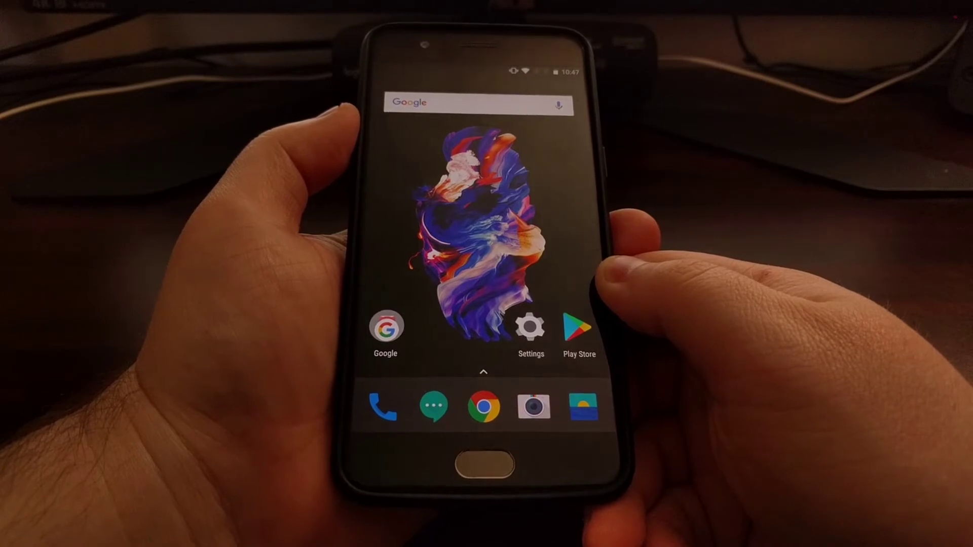
# Confirm About phone shows OxygenOS 4.5.6 on the OnePlus A5000, then return to the other home page.
pyautogui.click(530, 327)
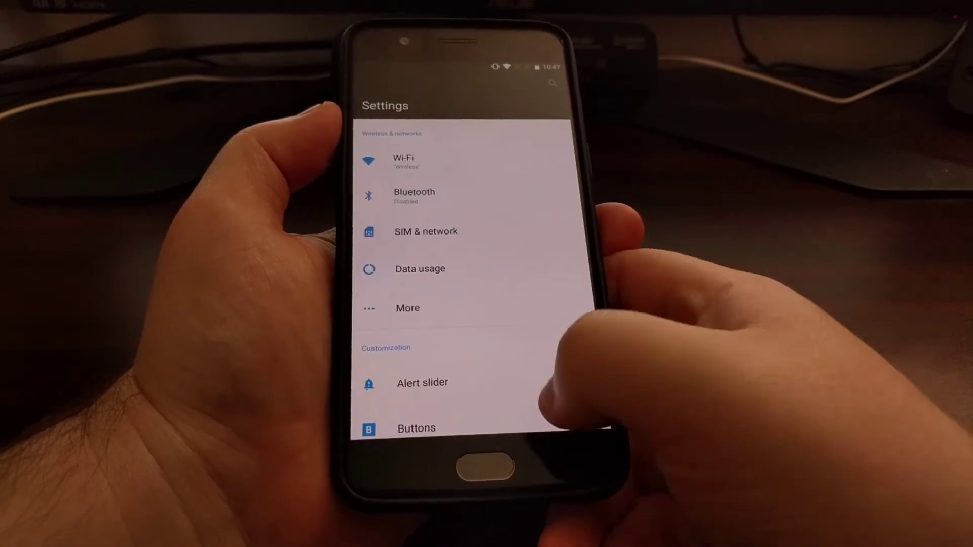
pyautogui.scroll(-3, 484, 266)
pyautogui.scroll(-5, 484, 267)
pyautogui.scroll(-5, 484, 266)
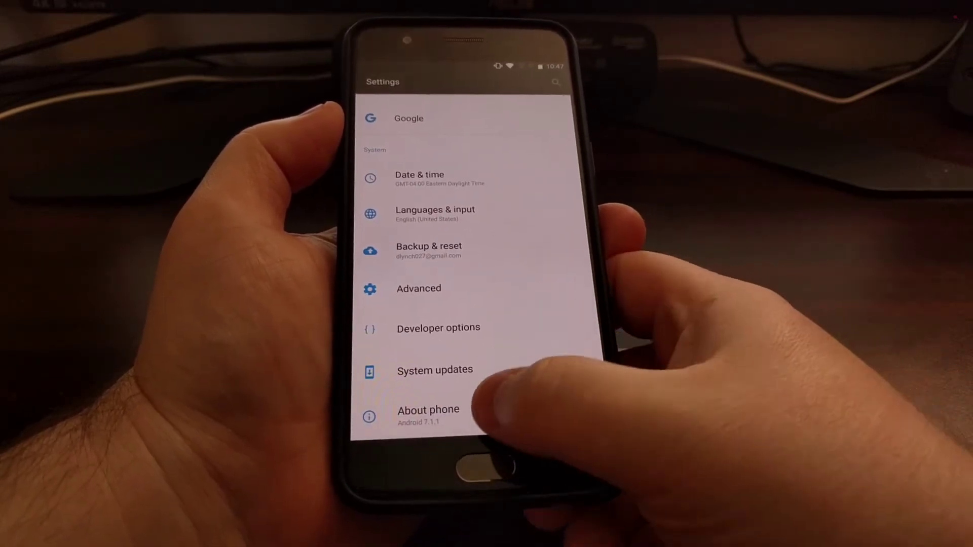
pyautogui.click(448, 408)
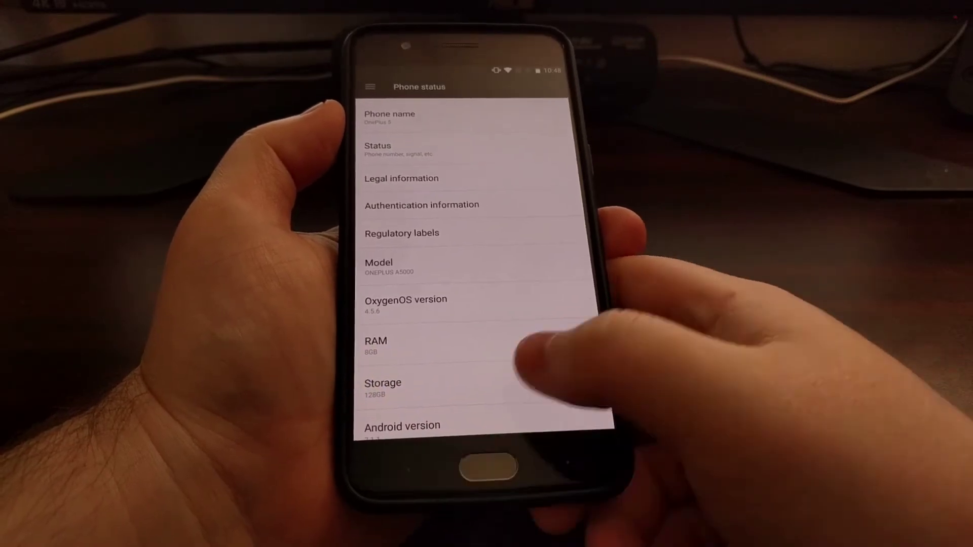
pyautogui.press('super')
pyautogui.moveTo(532, 281); pyautogui.dragTo(426, 281)
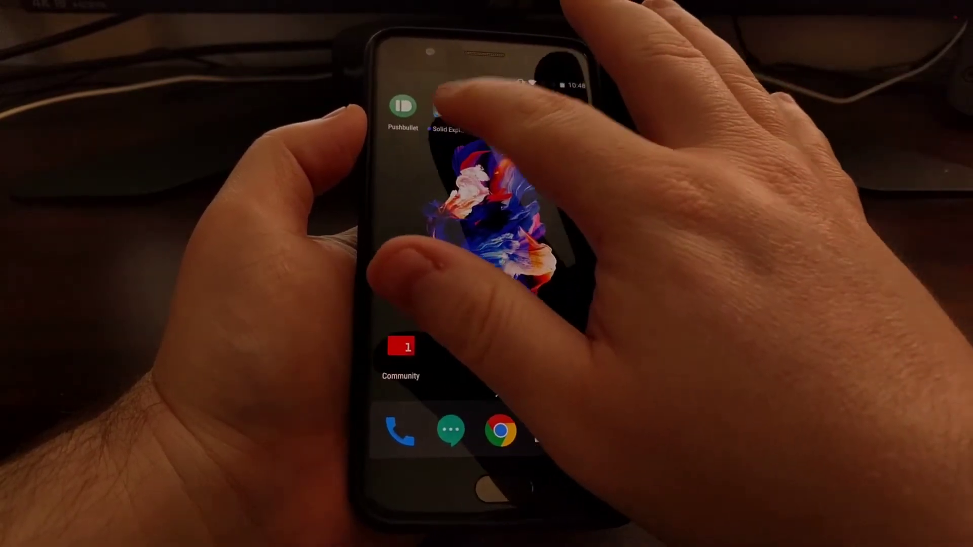
pyautogui.click(447, 110)
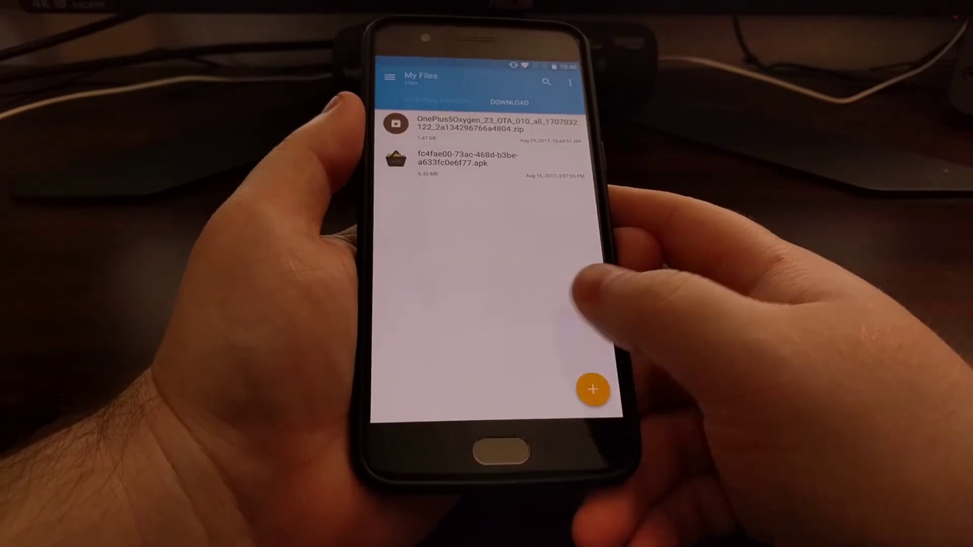
pyautogui.press('Home')
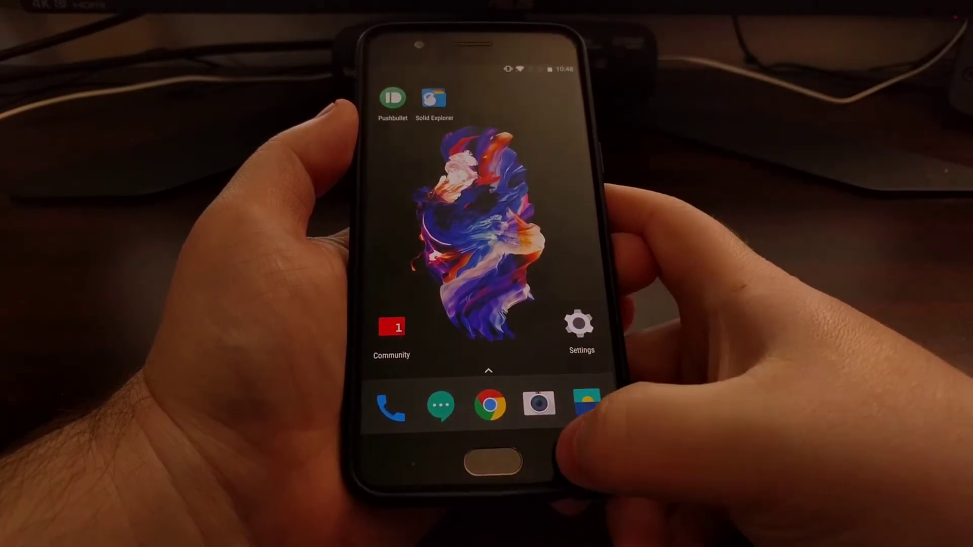
pyautogui.click(595, 411)
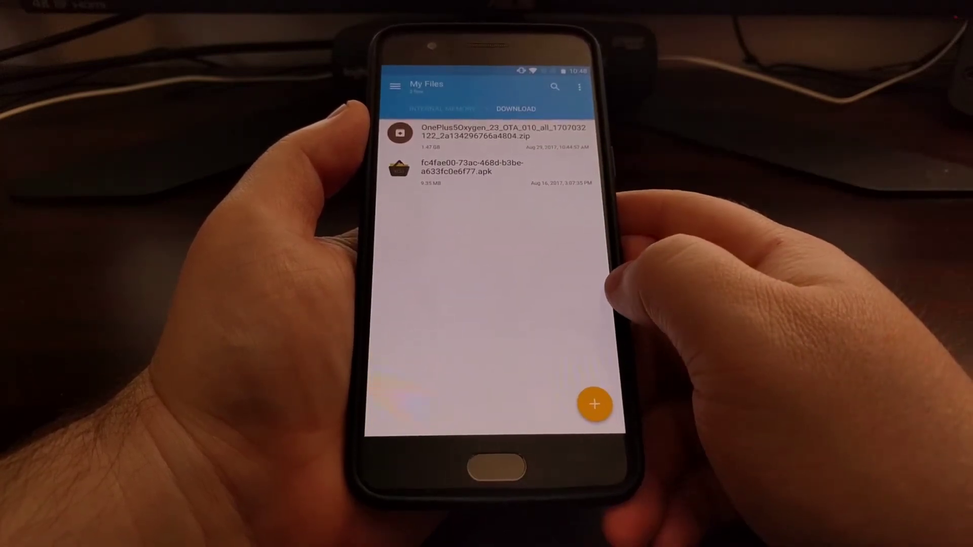
# After cancelling an accidental power-off, reboot the OnePlus into TWRP 3.1.1-1 recovery.
pyautogui.press('Home')
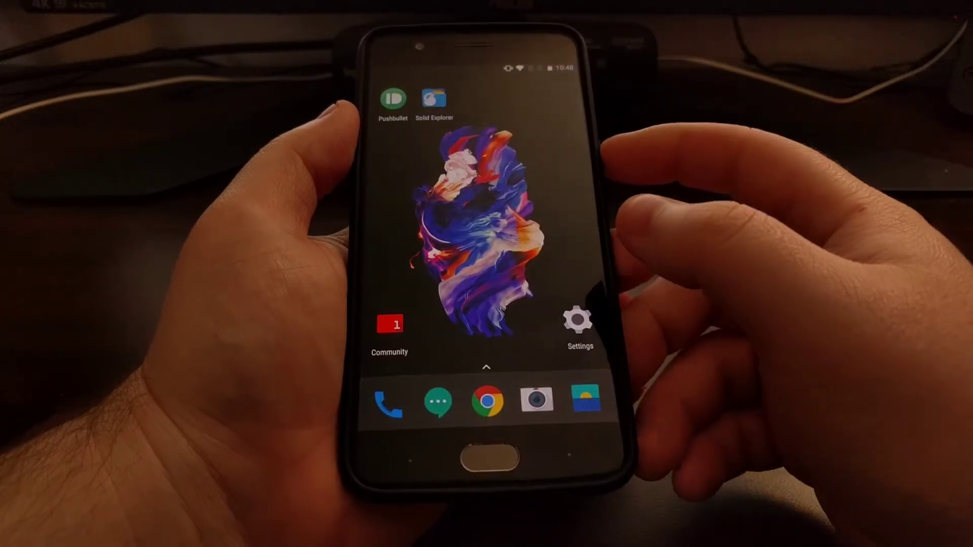
pyautogui.press('XF86PowerOff')
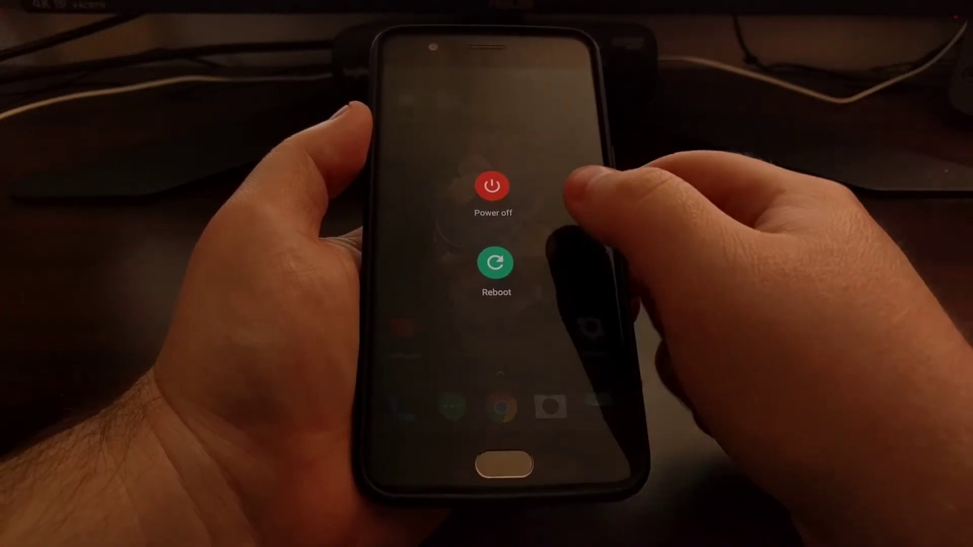
pyautogui.click(489, 185)
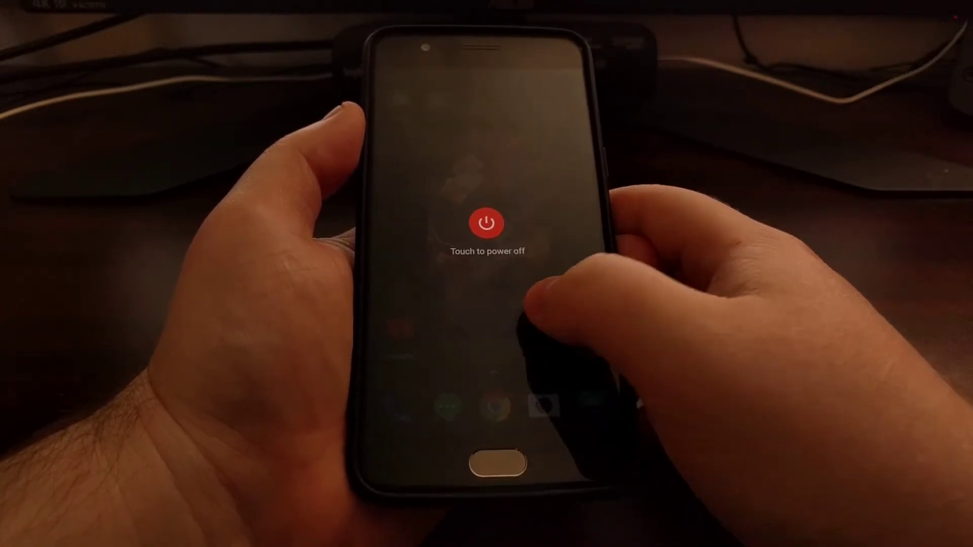
pyautogui.click(551, 304)
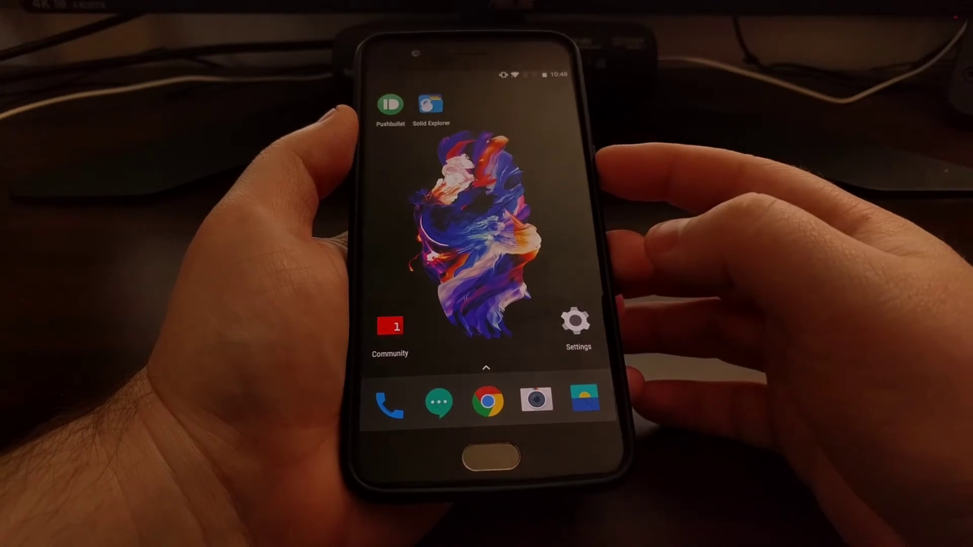
pyautogui.press('XF86PowerOff')
pyautogui.click(488, 260)
pyautogui.click(489, 177)
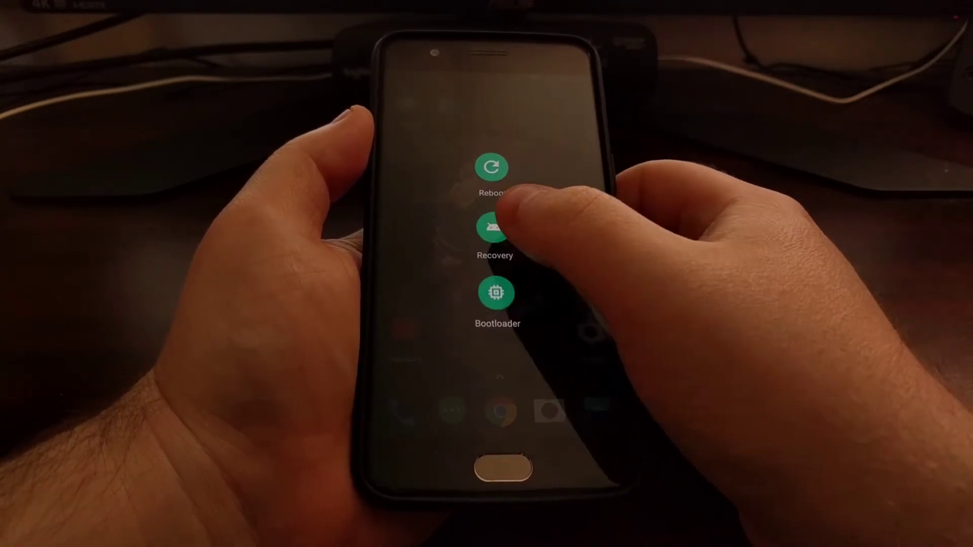
pyautogui.click(495, 224)
pyautogui.click(488, 232)
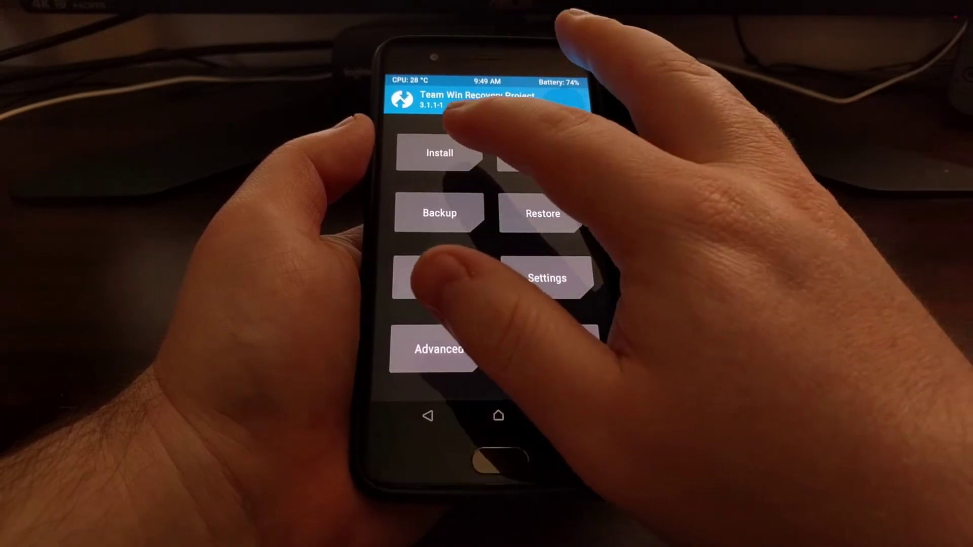
# In TWRP Install, browse to the Download folder holding the OnePlus5Oxygen OTA zip.
pyautogui.click(434, 151)
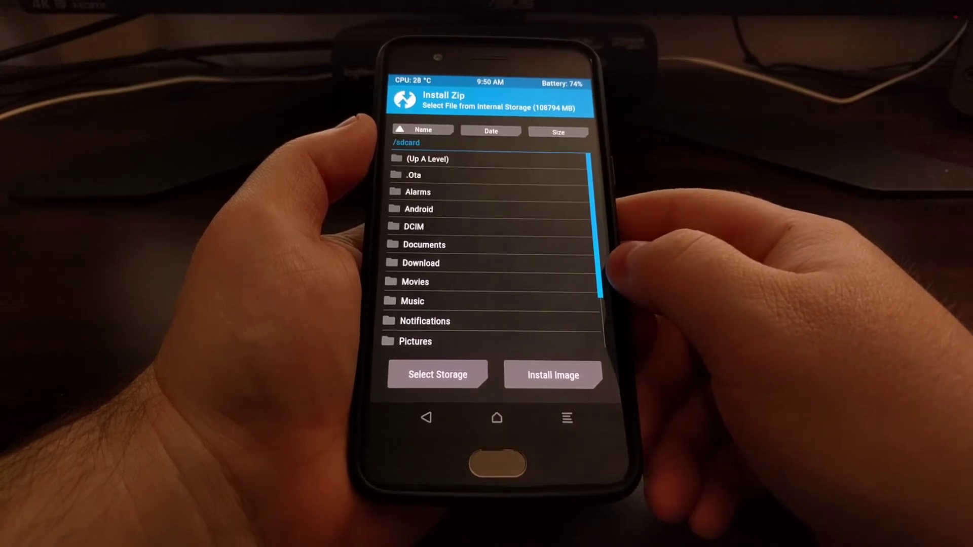
pyautogui.click(456, 263)
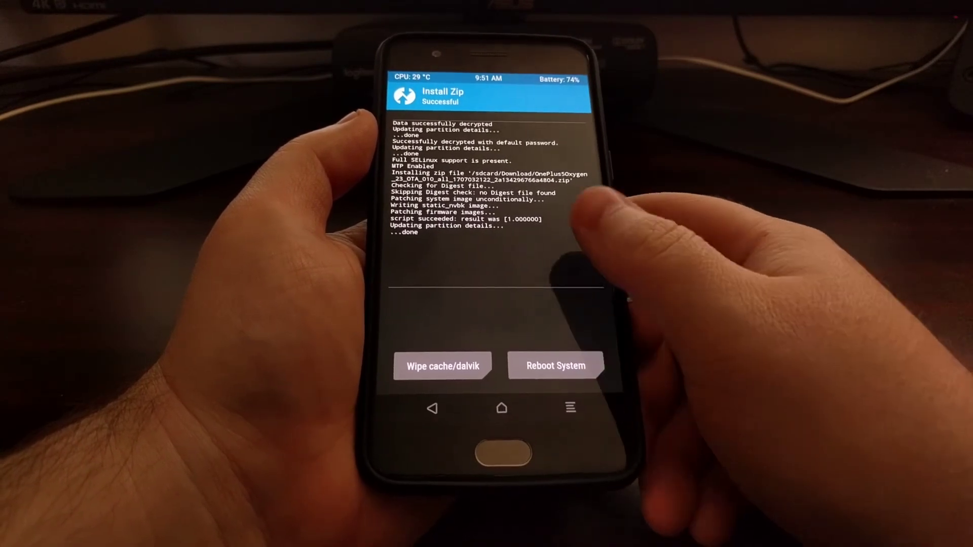
# Choose Reboot System from the Install Zip Successful screen.
pyautogui.click(542, 368)
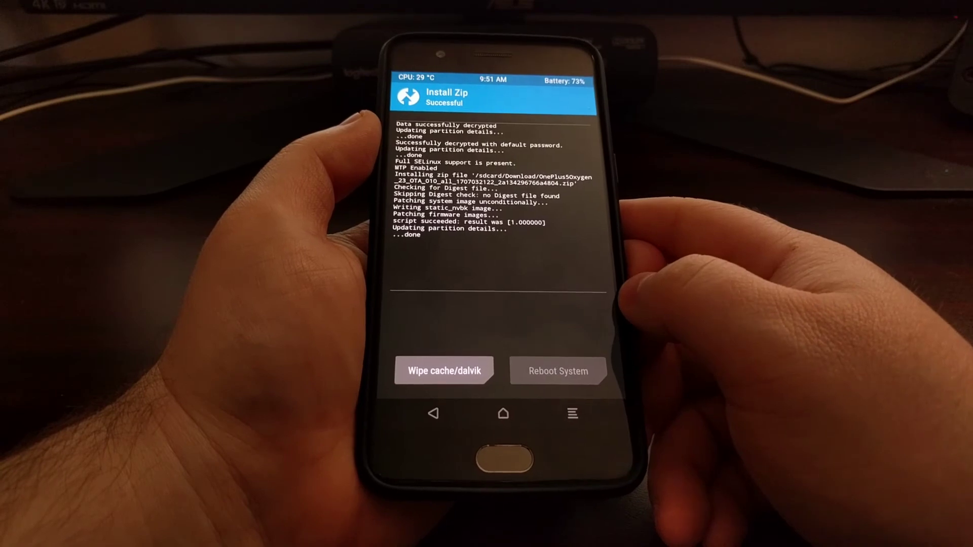